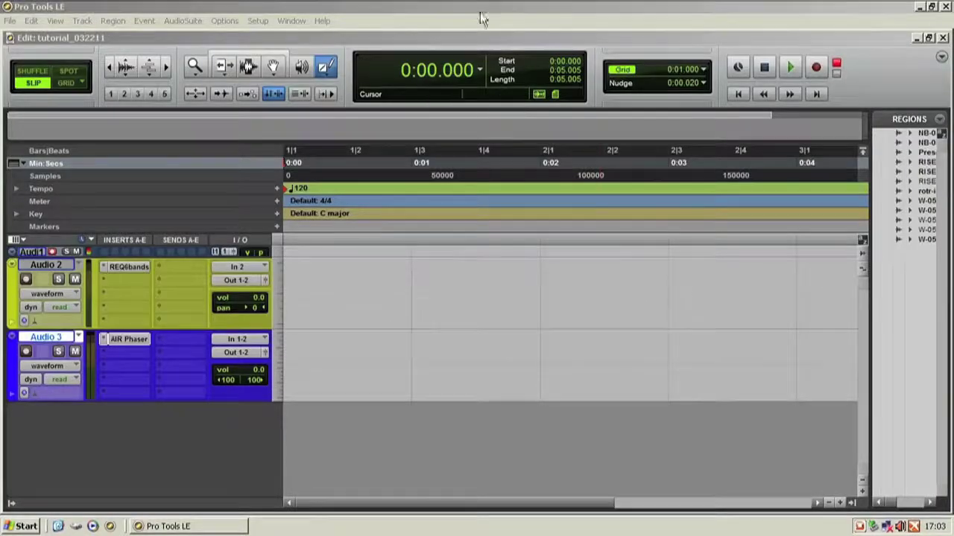
Step: In Audio 2's REQ, drop bands 1–2 to 16/29 Hz near 0 dB; make band 6 low-pass at 11071 Hz
{"action": "left_click", "coordinate": [504, 41]}
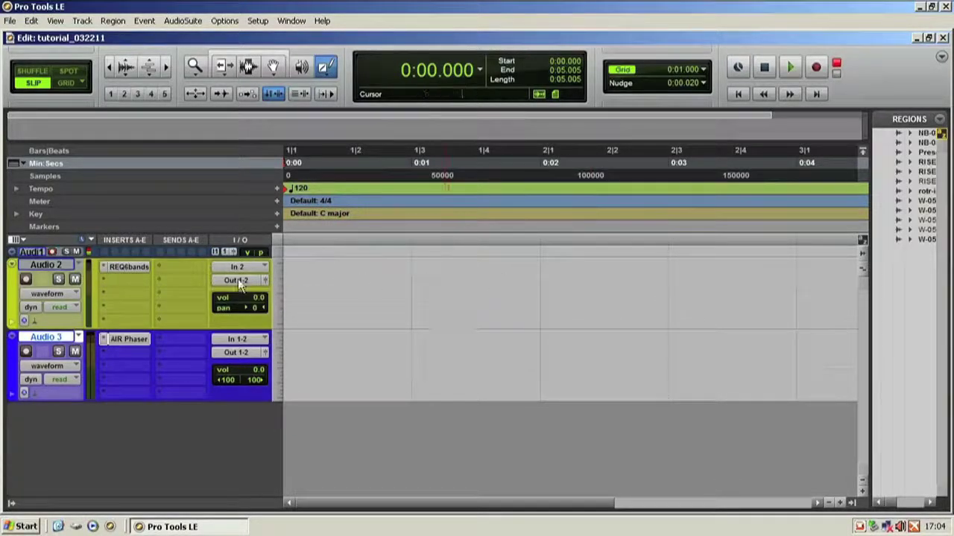
{"action": "left_click", "coordinate": [126, 267]}
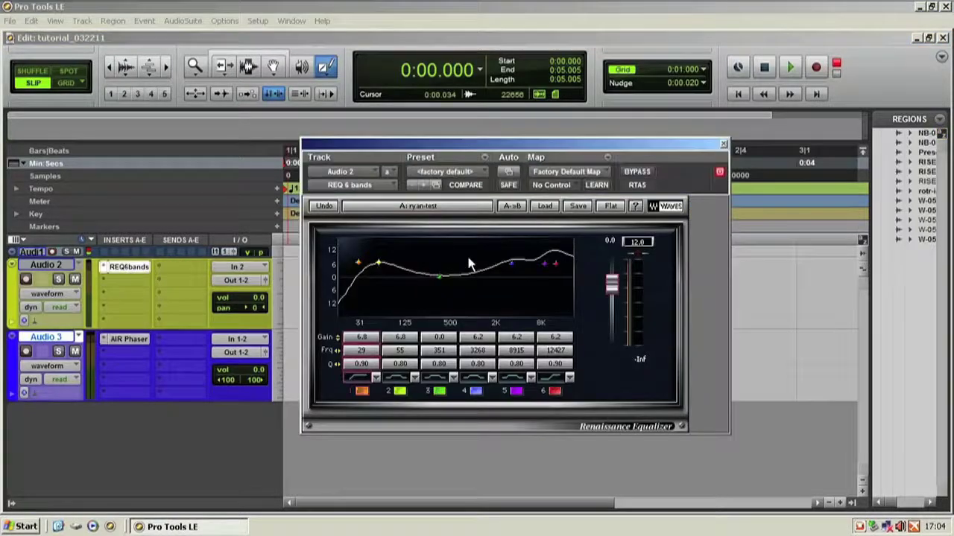
{"action": "left_click_drag", "start_coordinate": [366, 237], "coordinate": [391, 301]}
{"action": "left_click_drag", "start_coordinate": [379, 263], "coordinate": [358, 277]}
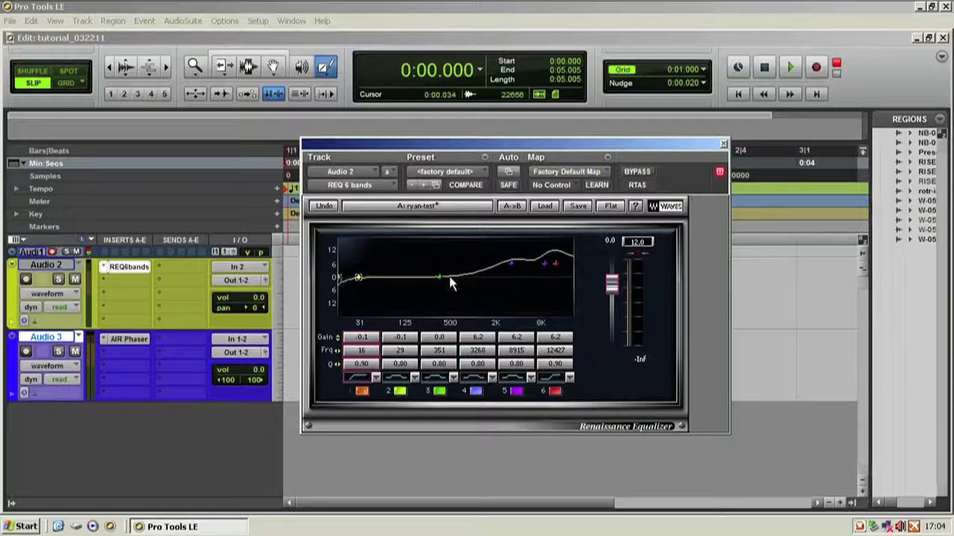
{"action": "left_click_drag", "start_coordinate": [504, 247], "coordinate": [469, 280]}
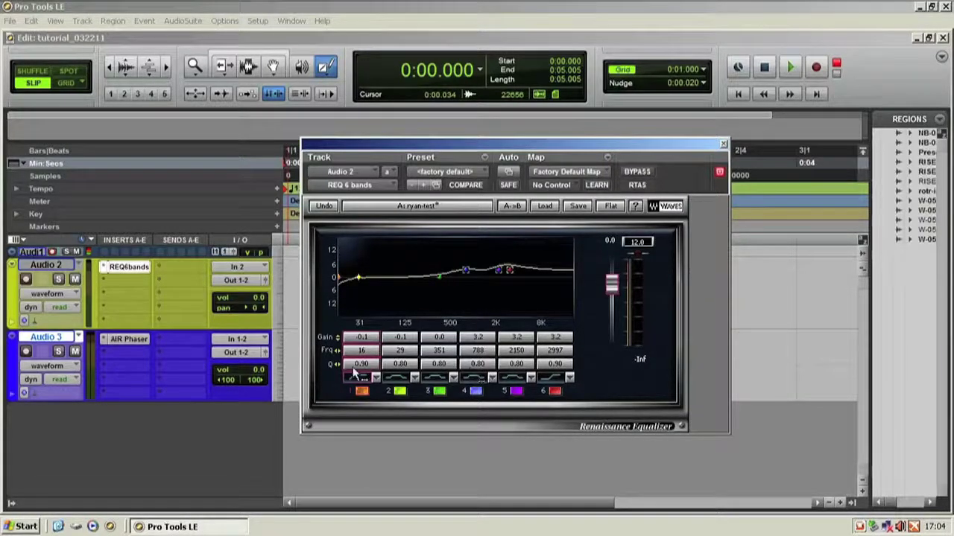
{"action": "left_click", "coordinate": [547, 377]}
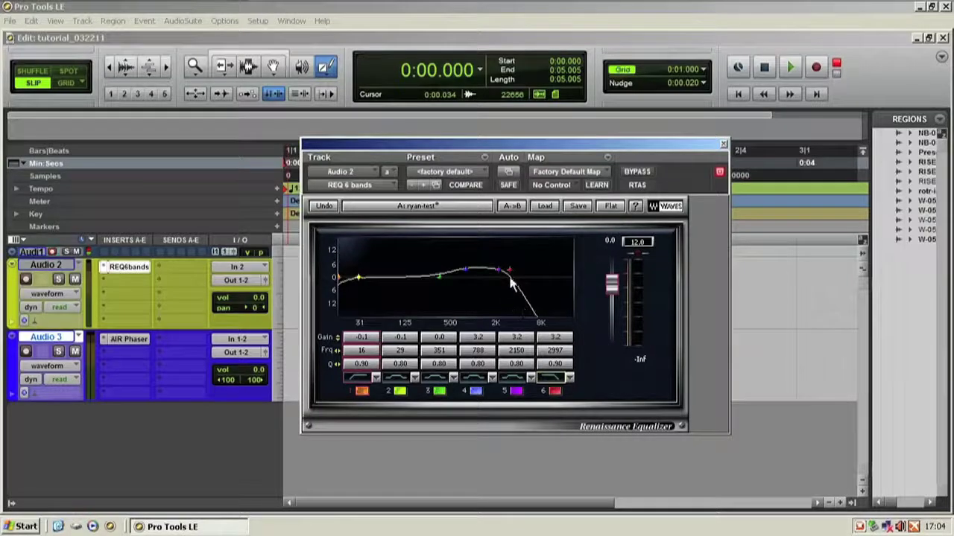
{"action": "left_click_drag", "start_coordinate": [508, 268], "coordinate": [552, 270]}
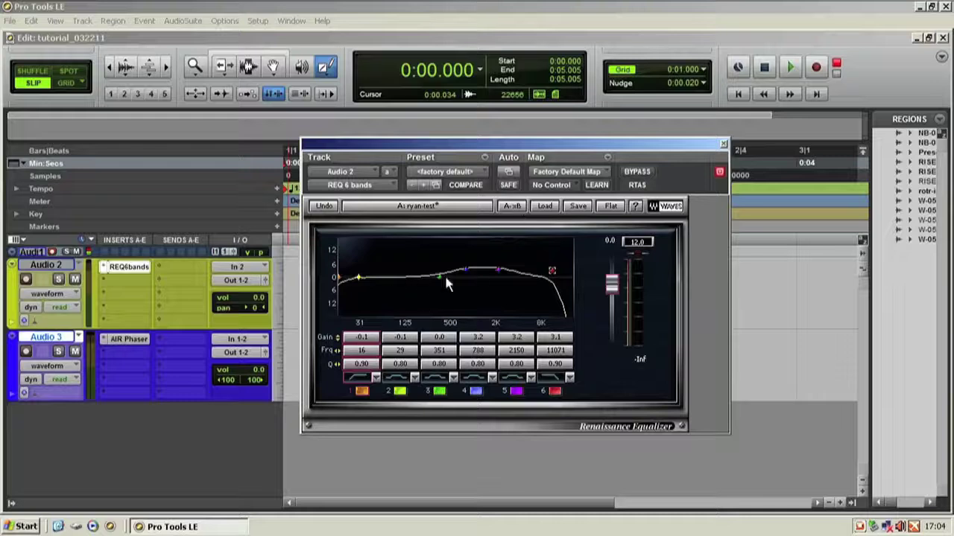
Step: Look through the REQ's stored presets without loading any of them
{"action": "left_click", "coordinate": [580, 206]}
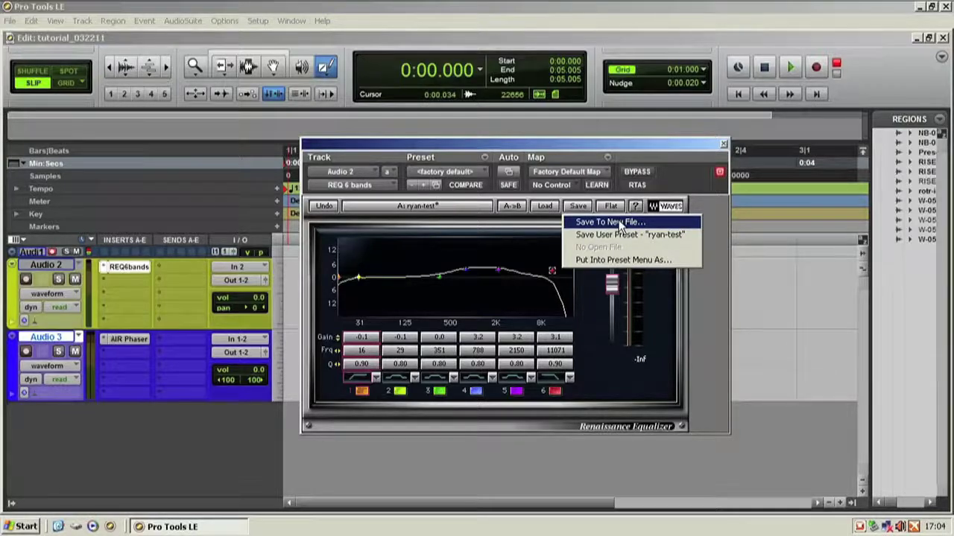
{"action": "left_click", "coordinate": [544, 205]}
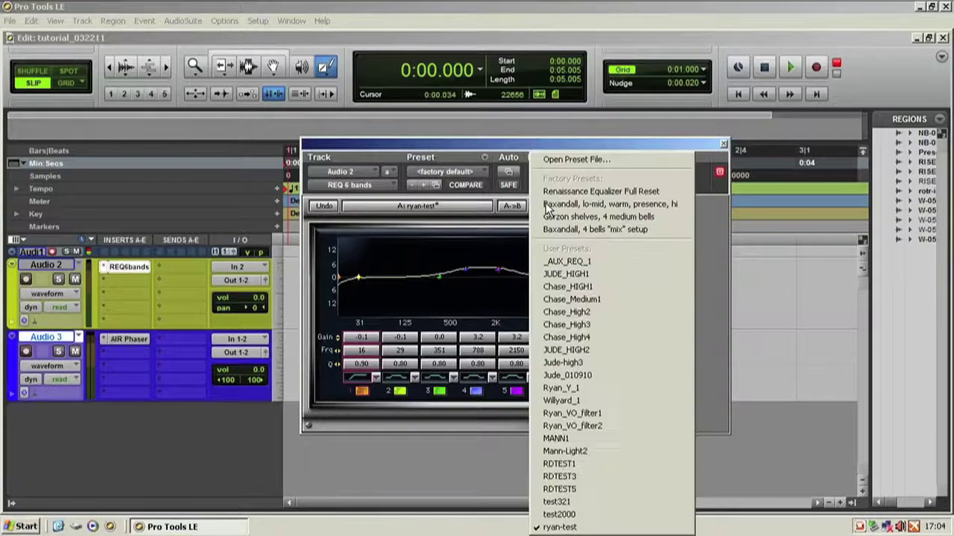
{"action": "left_click", "coordinate": [631, 143]}
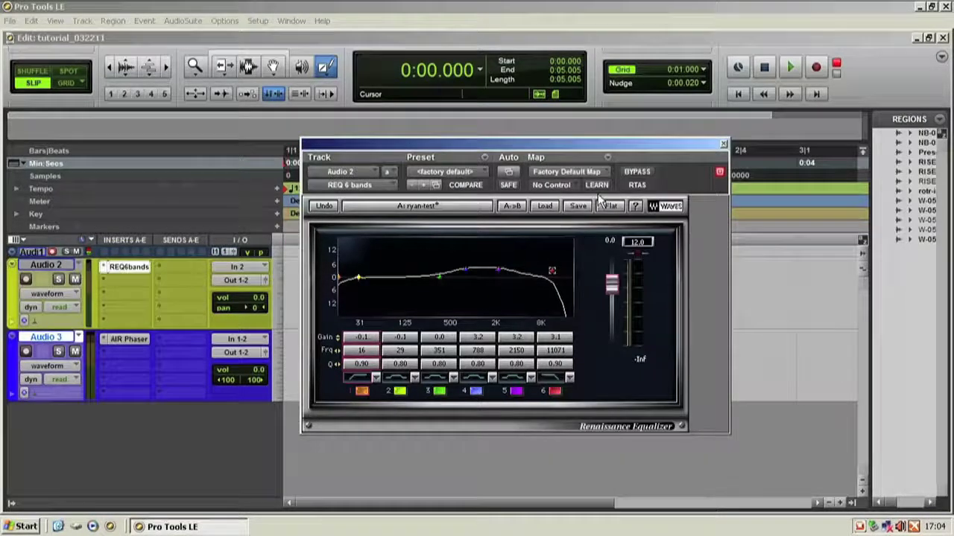
Step: Put the current EQ settings into the preset menu under the name 'ryantest2'
{"action": "left_click", "coordinate": [581, 207]}
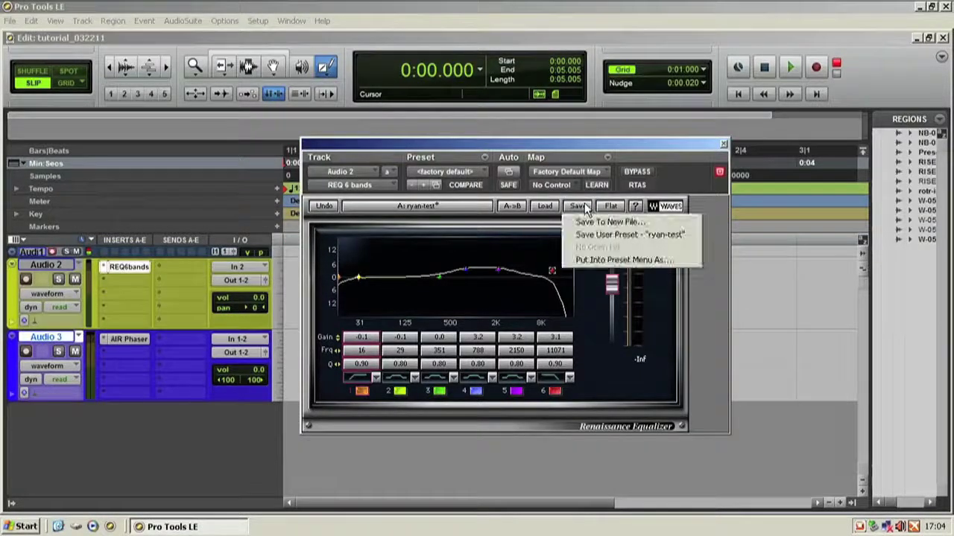
{"action": "left_click", "coordinate": [612, 261]}
{"action": "left_click", "coordinate": [391, 270]}
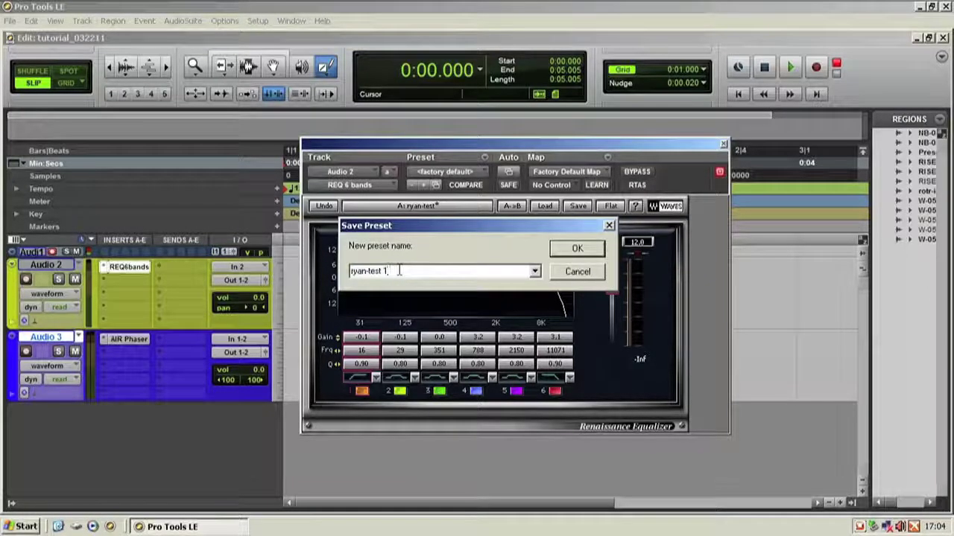
{"action": "left_click_drag", "start_coordinate": [402, 270], "coordinate": [347, 271]}
{"action": "type", "text": "ryan"}
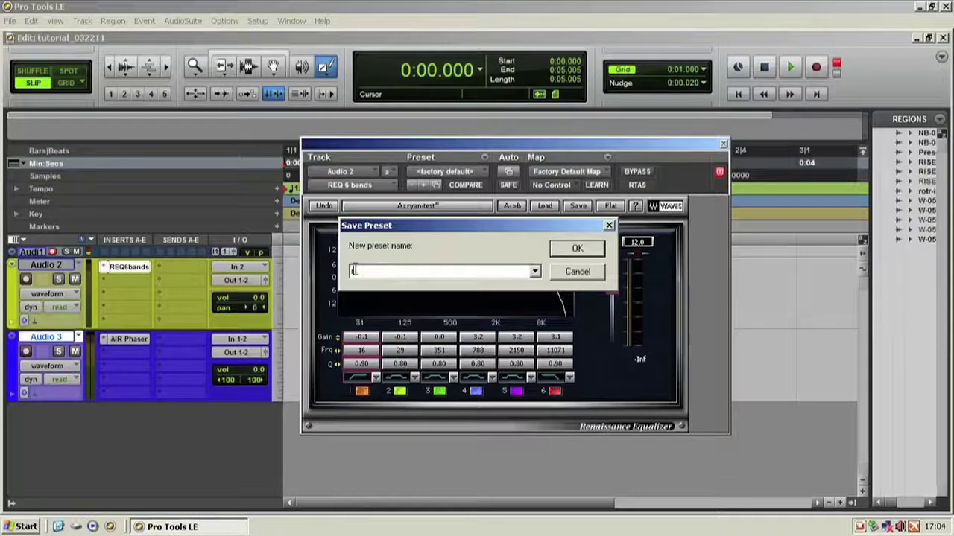
{"action": "type", "text": "test2"}
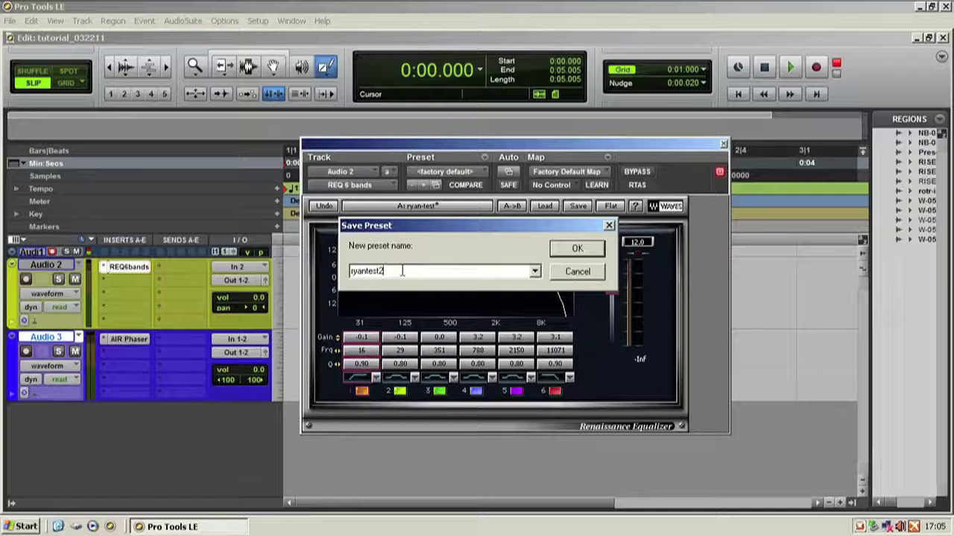
{"action": "left_click", "coordinate": [558, 251]}
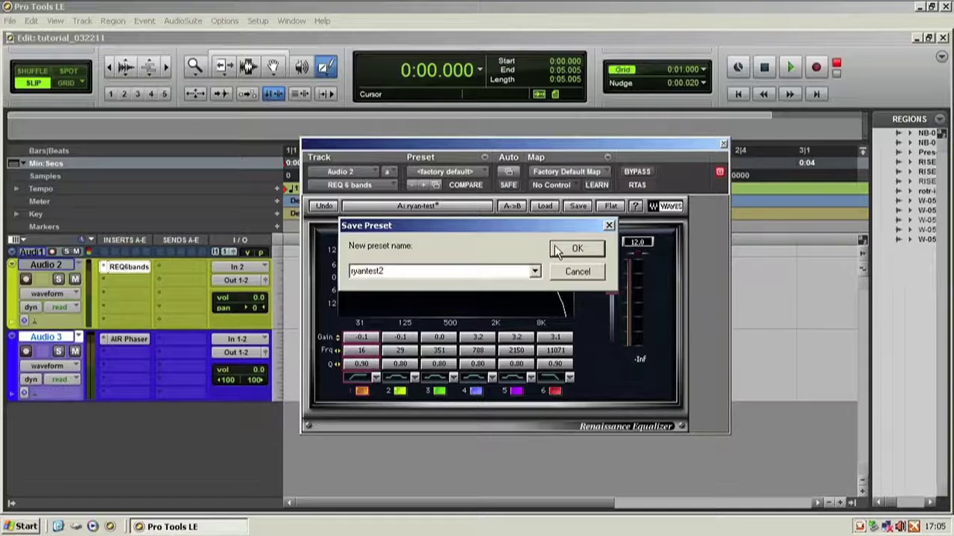
Step: Confirm the ryantest2 save, then boost band 3 to 2.7 dB and band 4 to 5.9 dB
{"action": "left_click", "coordinate": [422, 272]}
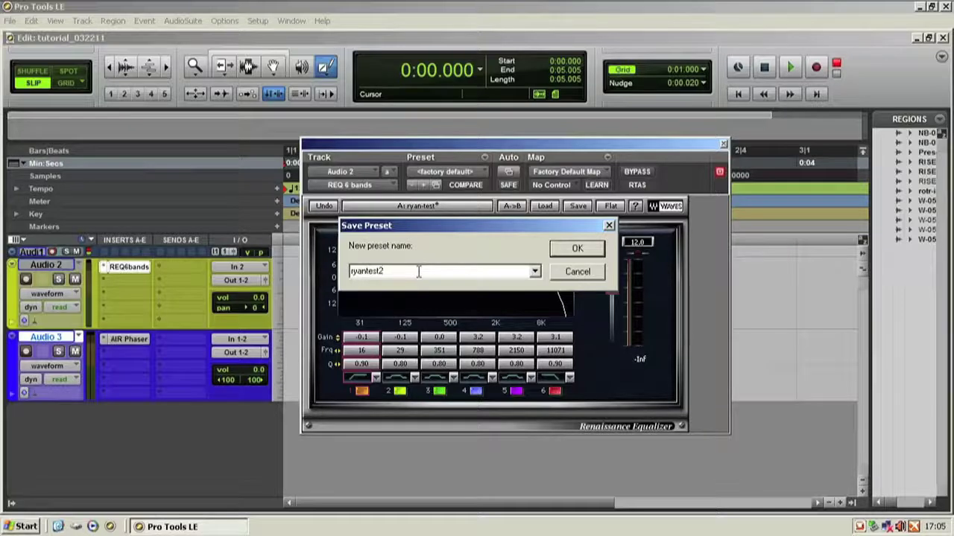
{"action": "left_click", "coordinate": [579, 250]}
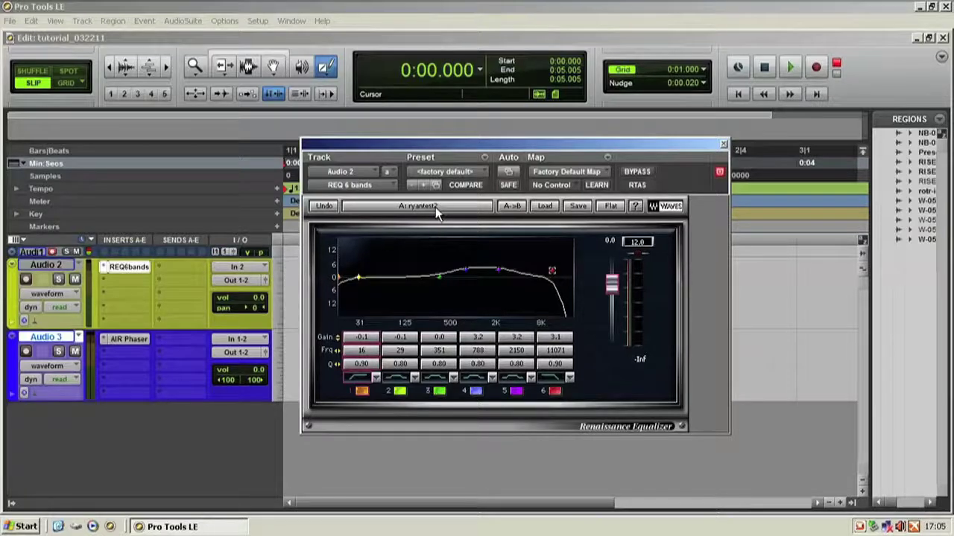
{"action": "left_click_drag", "start_coordinate": [465, 270], "coordinate": [459, 268]}
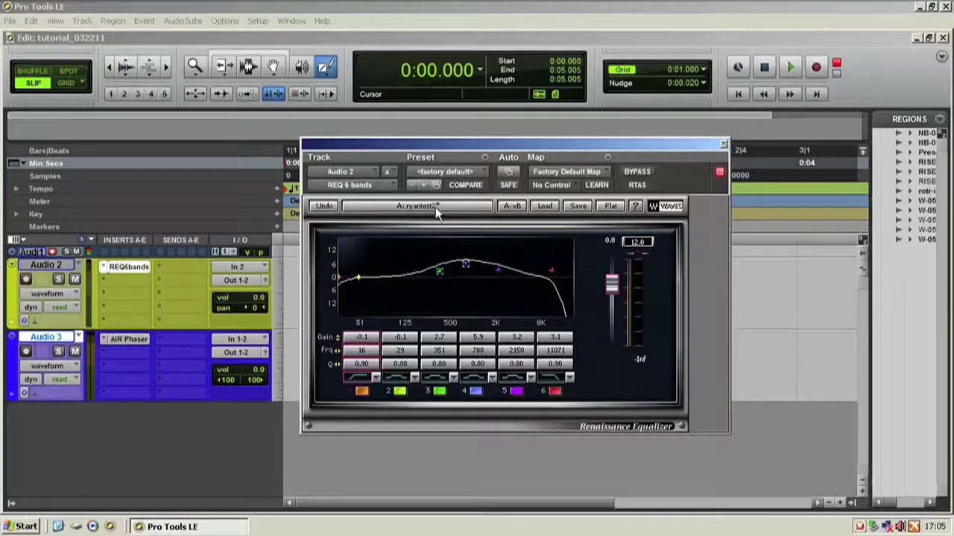
Step: Reload ryantest2 so band 3 returns to 0.0 dB and band 4 to 3.2 dB
{"action": "left_click", "coordinate": [549, 204]}
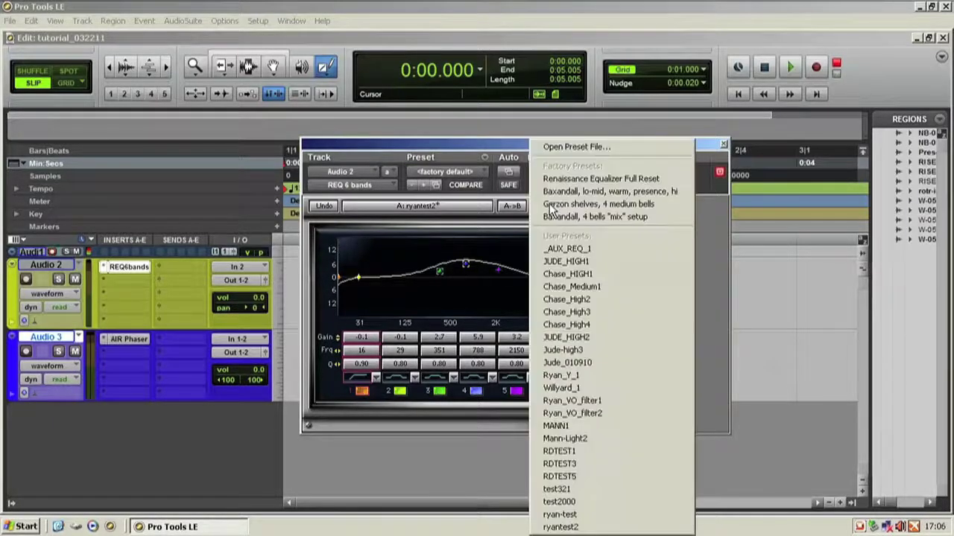
{"action": "left_click", "coordinate": [585, 528]}
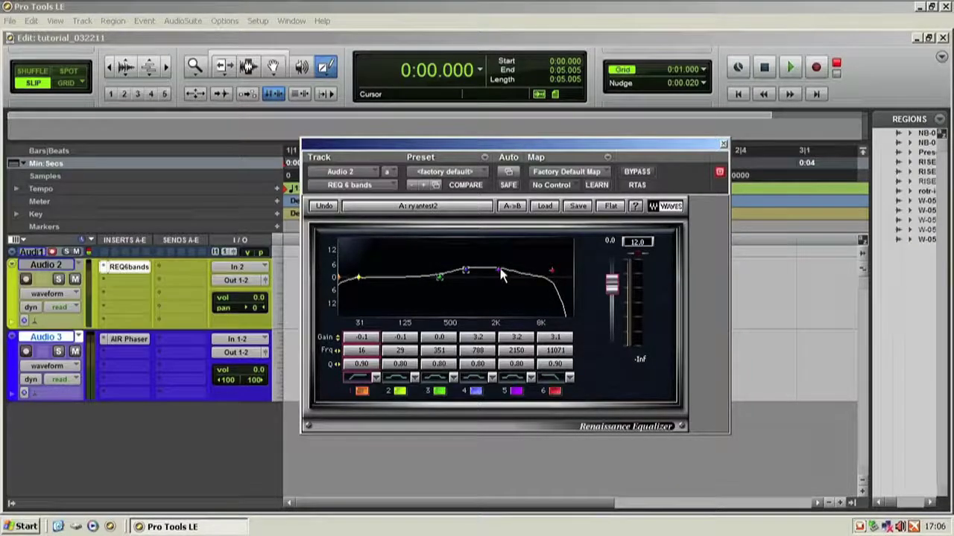
{"action": "left_click", "coordinate": [546, 206]}
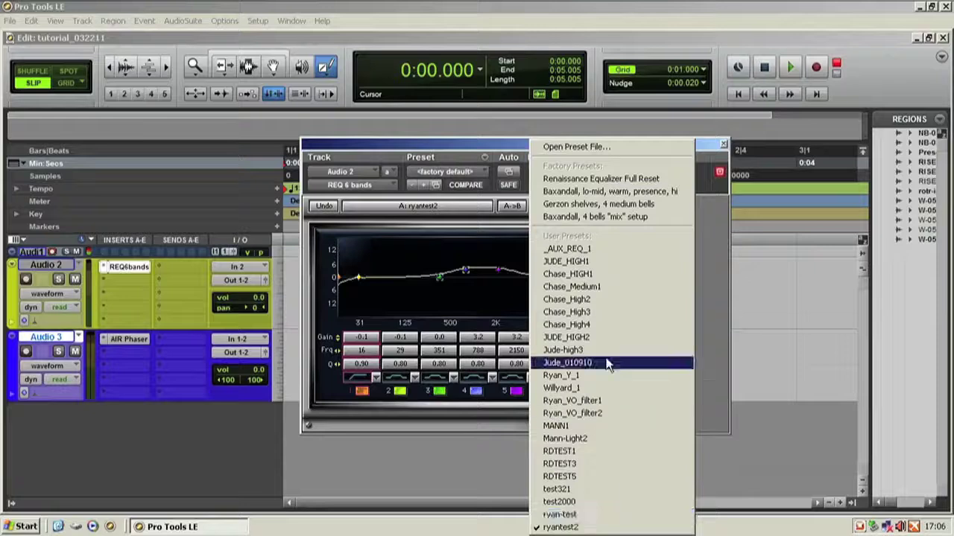
{"action": "left_click", "coordinate": [712, 209]}
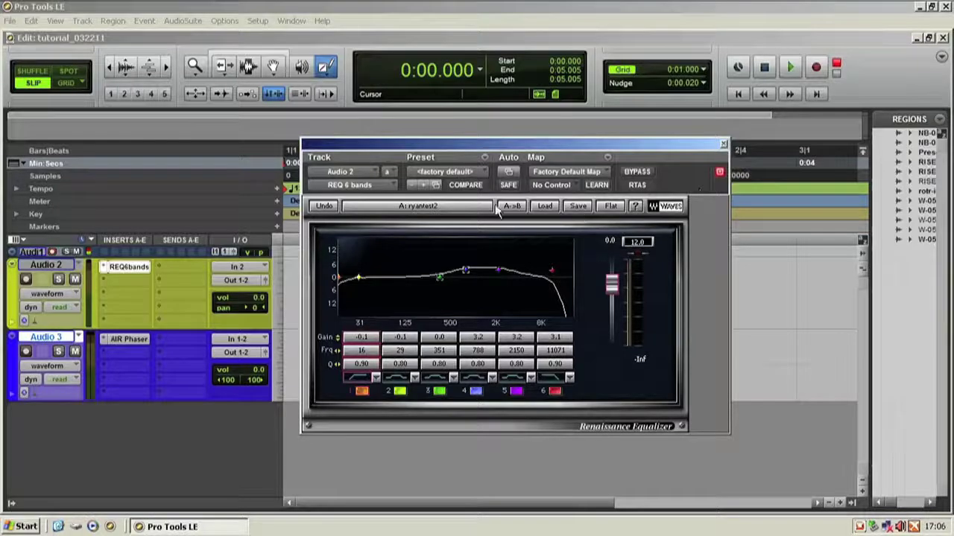
Step: Close the equalizer and insert the multichannel AIR Phaser (stereo) on Audio 3's first slot
{"action": "left_click", "coordinate": [723, 144]}
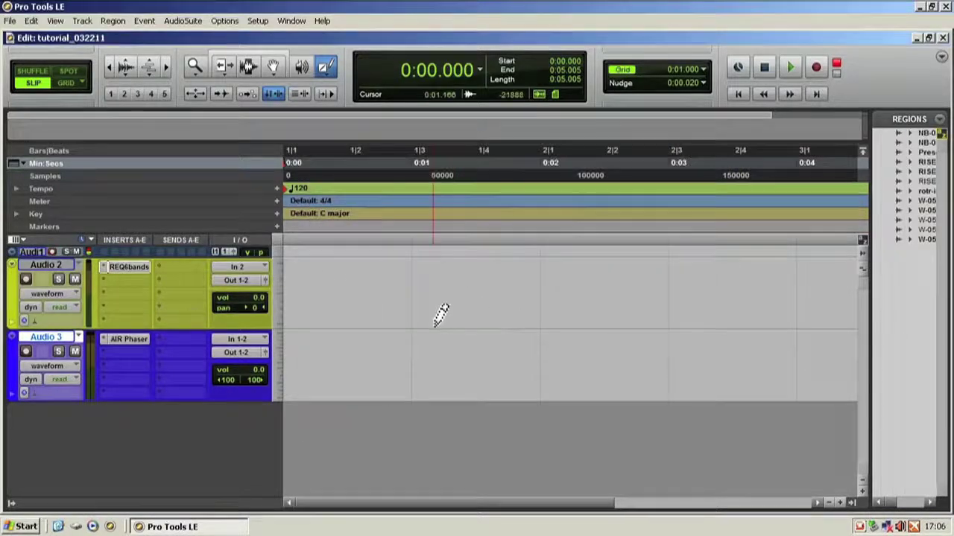
{"action": "left_click", "coordinate": [109, 364]}
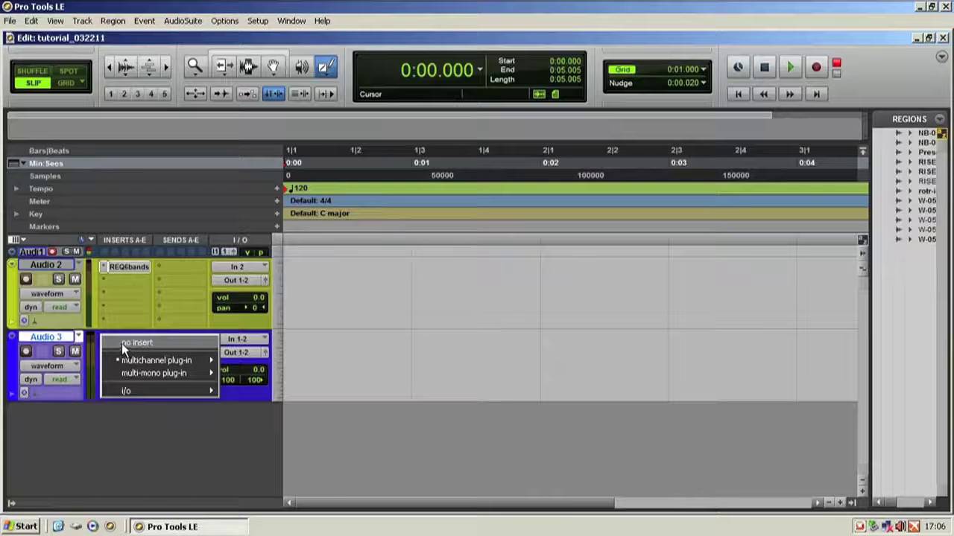
{"action": "left_click", "coordinate": [123, 345]}
{"action": "left_click", "coordinate": [116, 334]}
{"action": "mouse_move", "coordinate": [165, 362]}
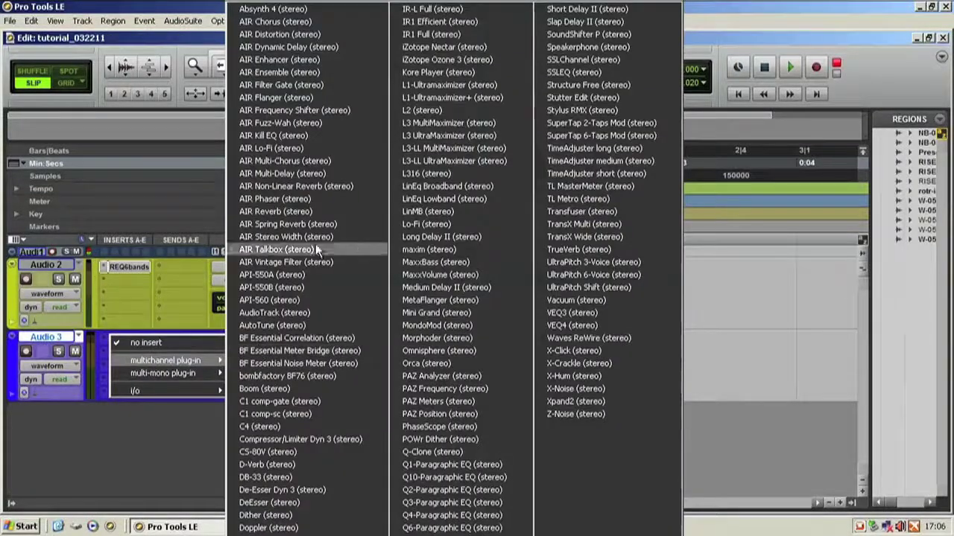
{"action": "left_click", "coordinate": [294, 199]}
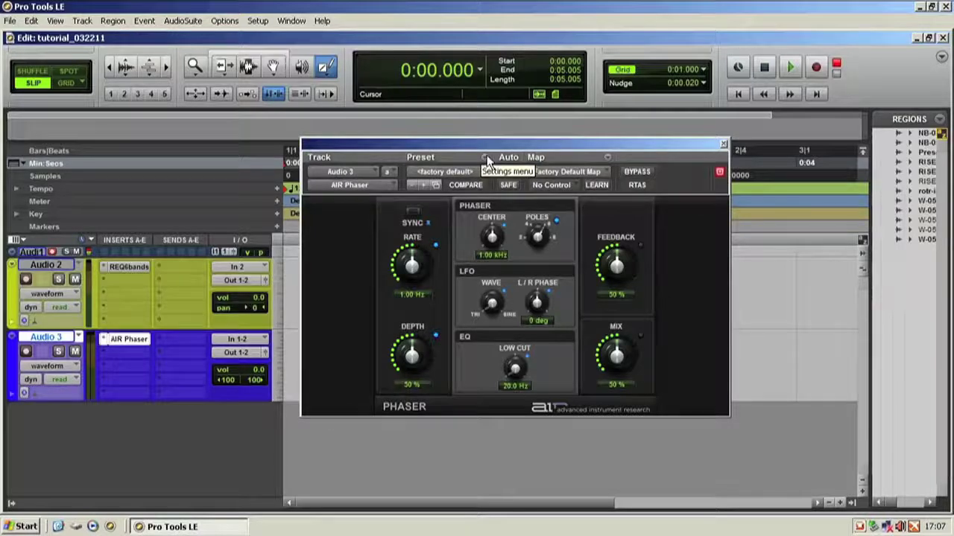
Step: Save the AIR Phaser's default settings (1.00 Hz rate, 50% depth and mix) as test3
{"action": "left_click", "coordinate": [484, 157]}
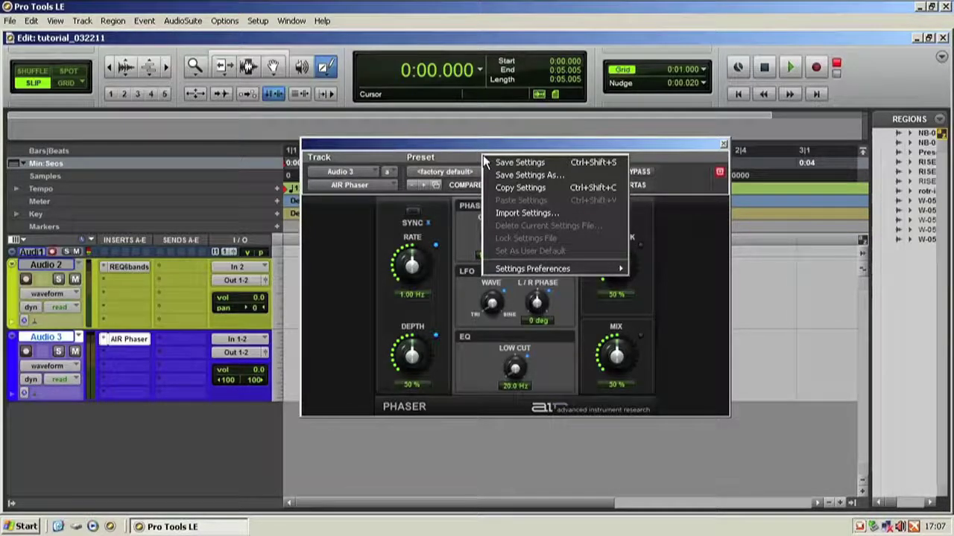
{"action": "left_click", "coordinate": [555, 174]}
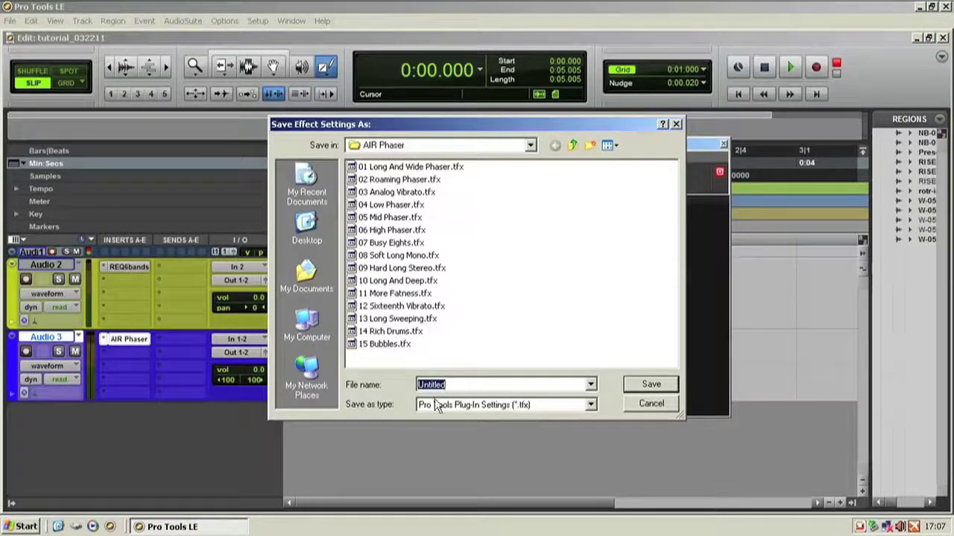
{"action": "type", "text": "test3"}
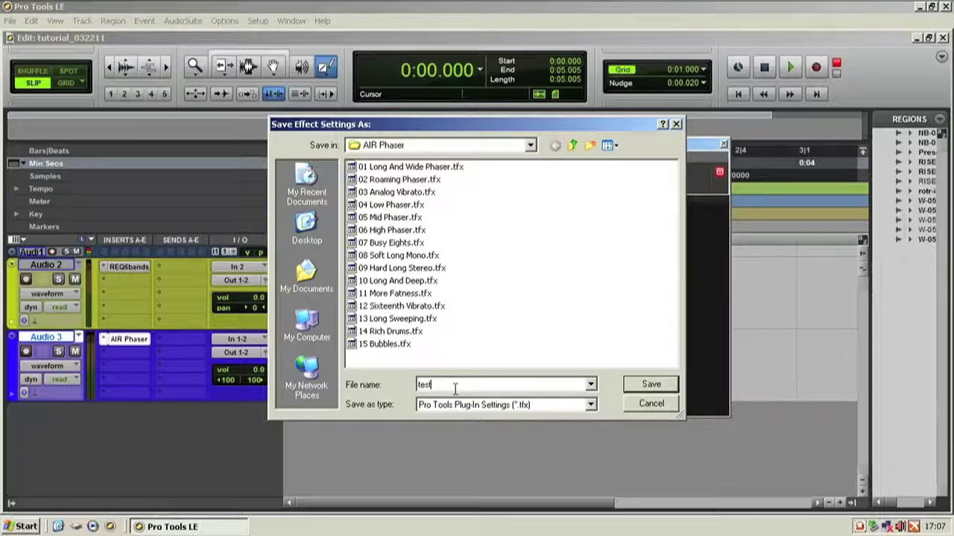
{"action": "left_click", "coordinate": [639, 384]}
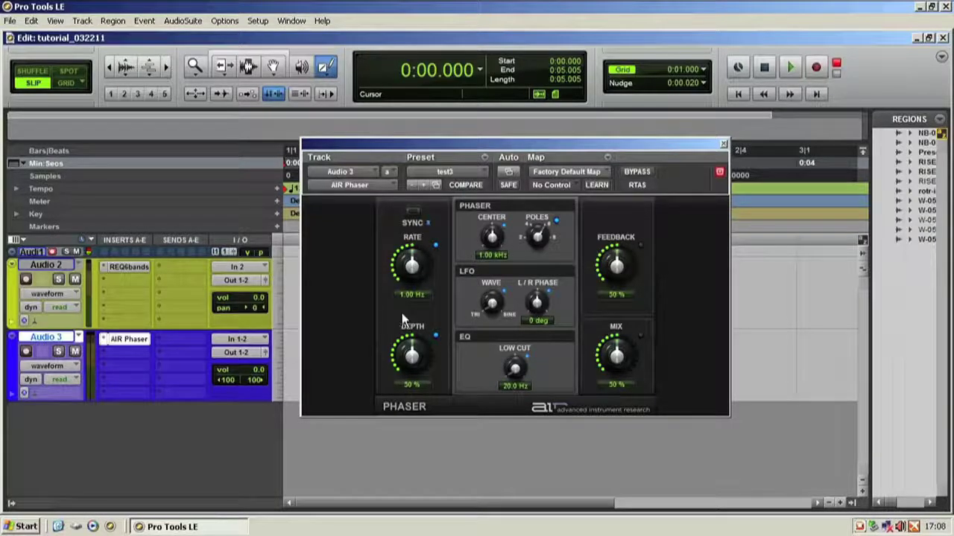
Step: Load the AIR Phaser's 15 Bubbles preset, then switch back to the test3 preset
{"action": "left_click", "coordinate": [482, 173]}
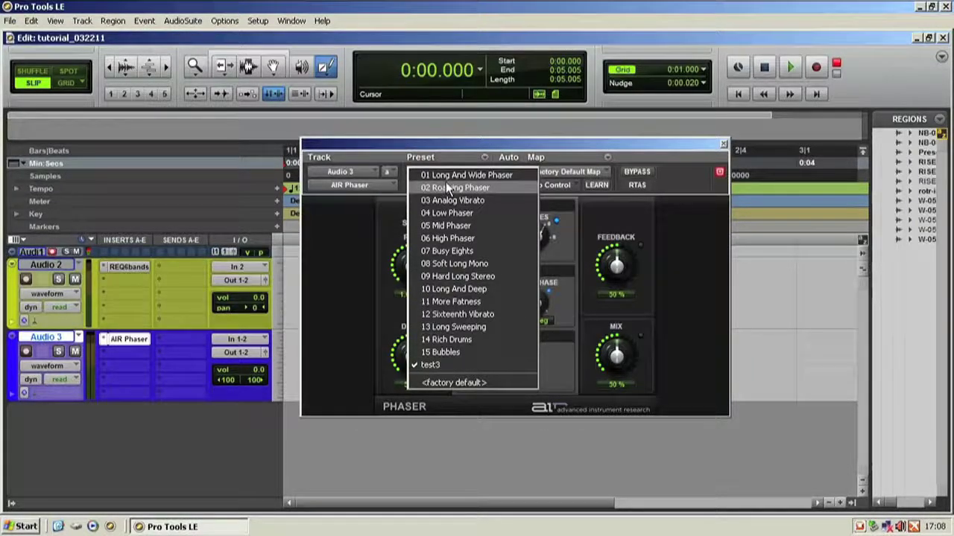
{"action": "left_click", "coordinate": [461, 351]}
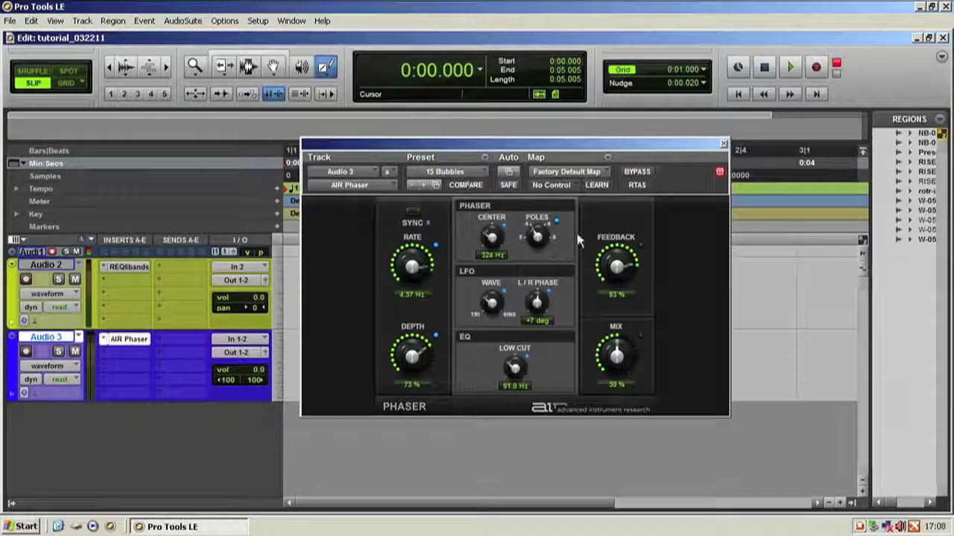
{"action": "left_click", "coordinate": [450, 171]}
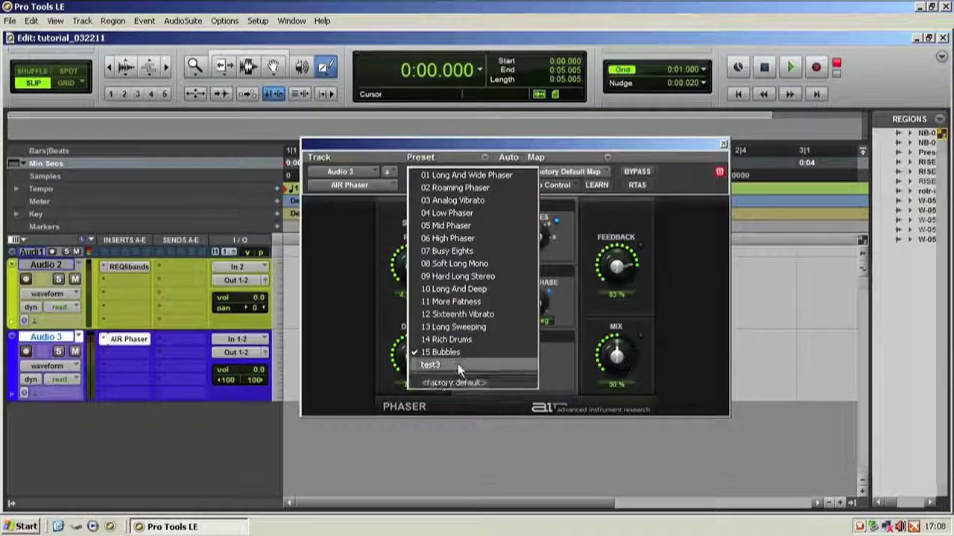
{"action": "left_click", "coordinate": [453, 364]}
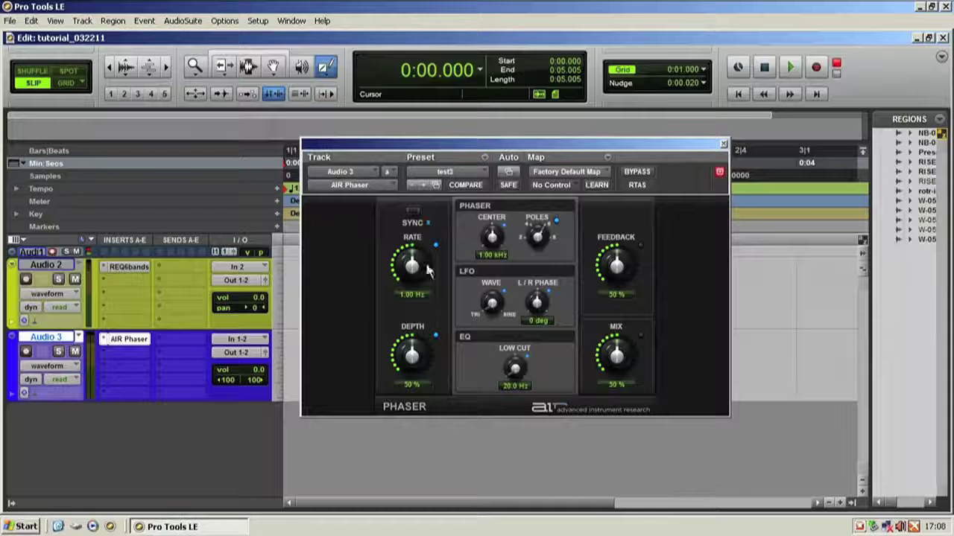
{"action": "left_click", "coordinate": [482, 160]}
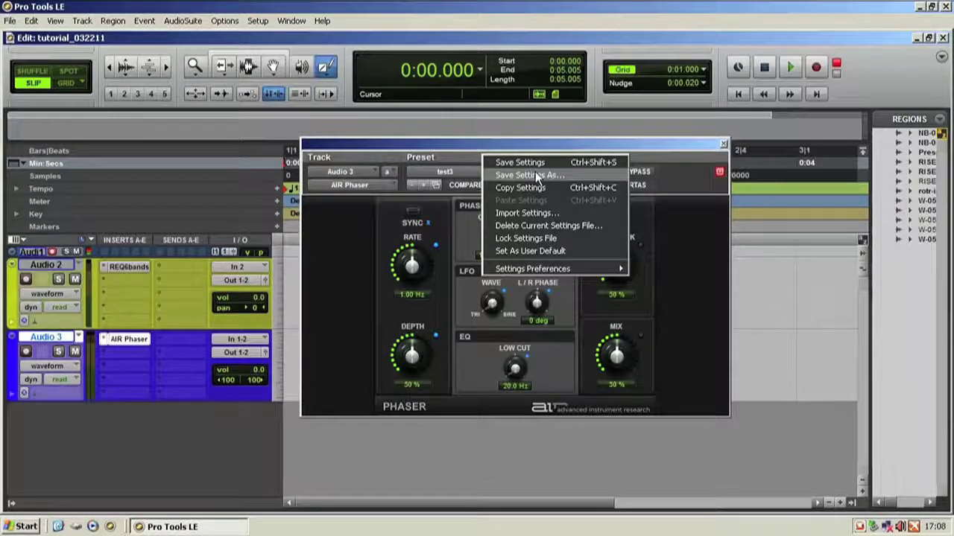
{"action": "left_click", "coordinate": [540, 214]}
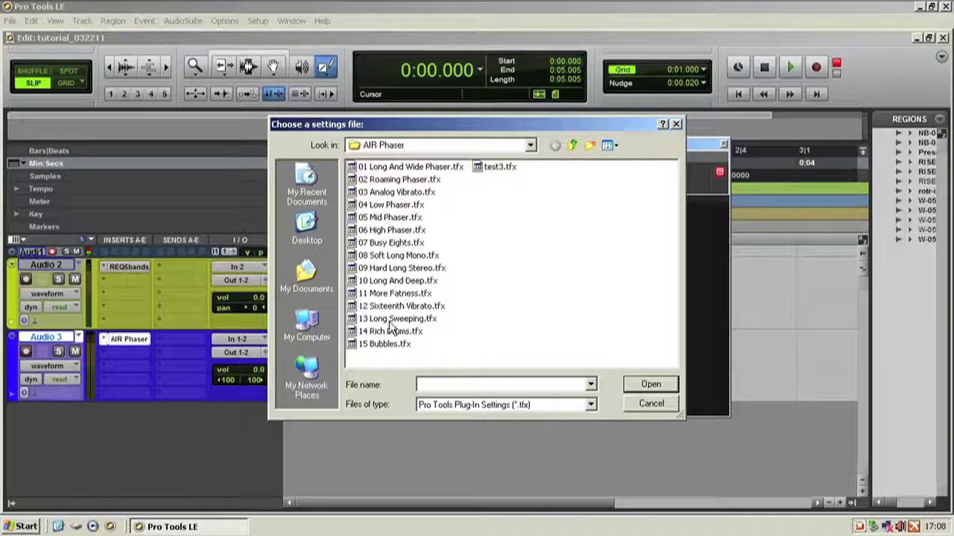
{"action": "left_click", "coordinate": [395, 293]}
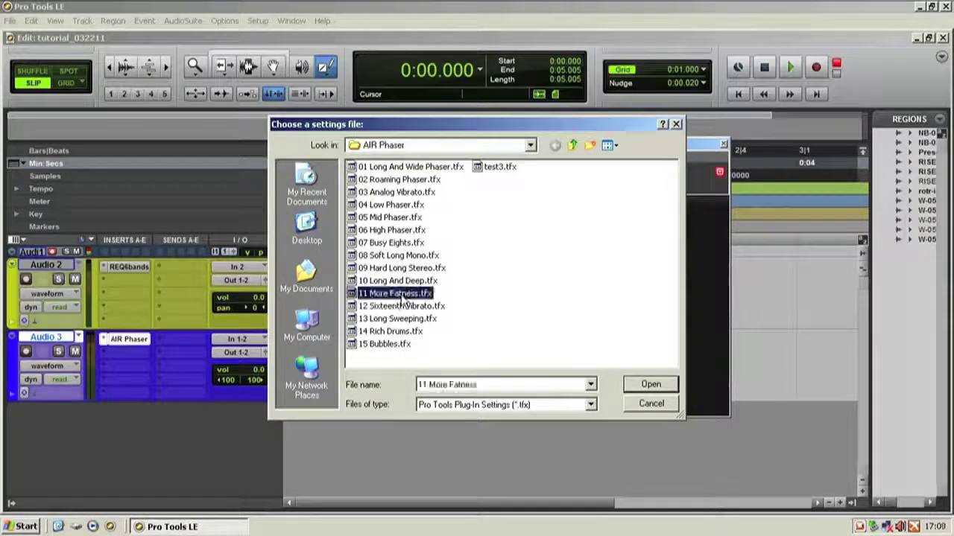
{"action": "left_click", "coordinate": [651, 404]}
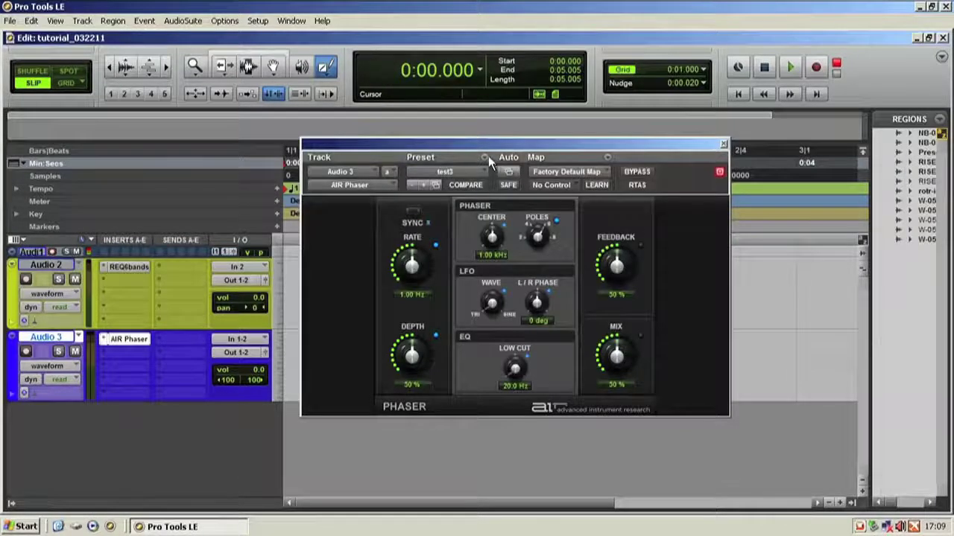
{"action": "left_click", "coordinate": [486, 157]}
{"action": "left_click", "coordinate": [462, 169]}
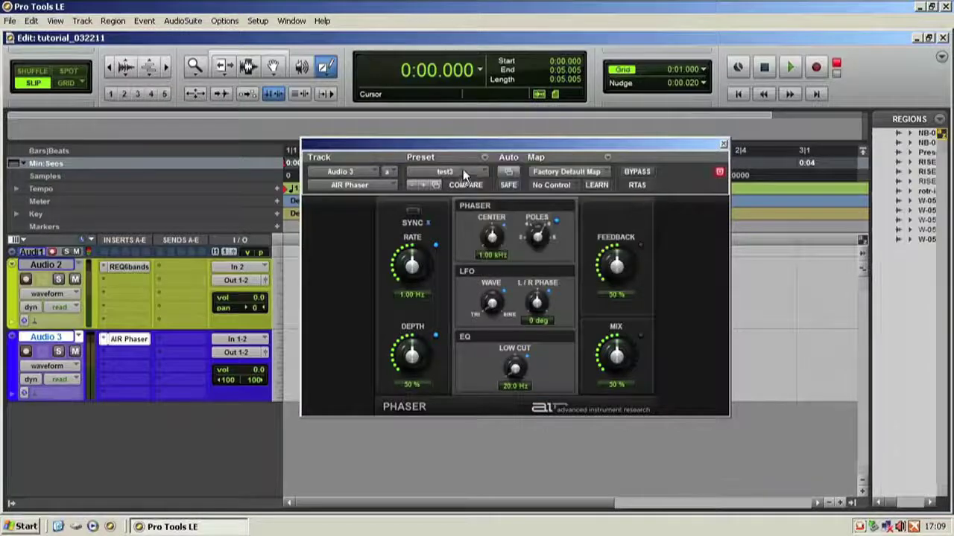
{"action": "left_click", "coordinate": [463, 170]}
{"action": "left_click_drag", "start_coordinate": [540, 146], "coordinate": [551, 146]}
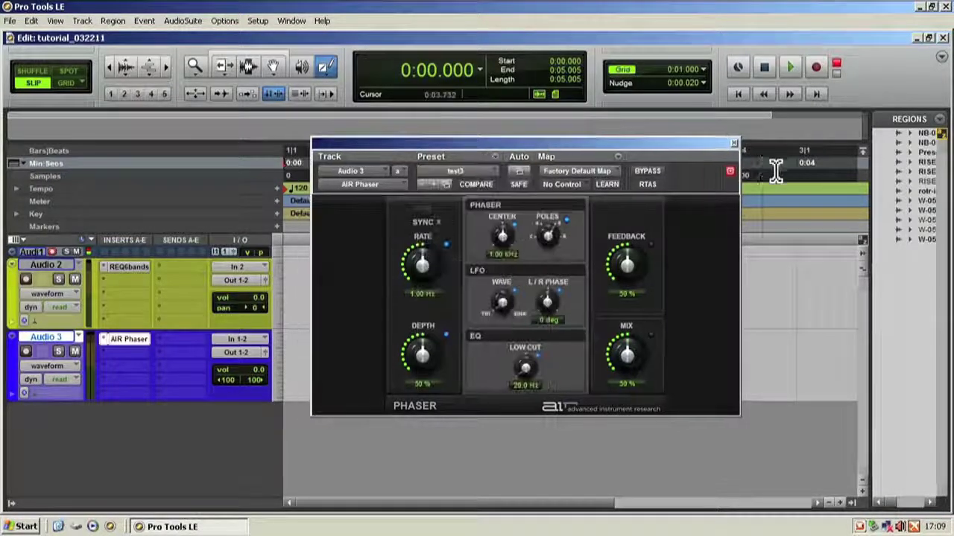